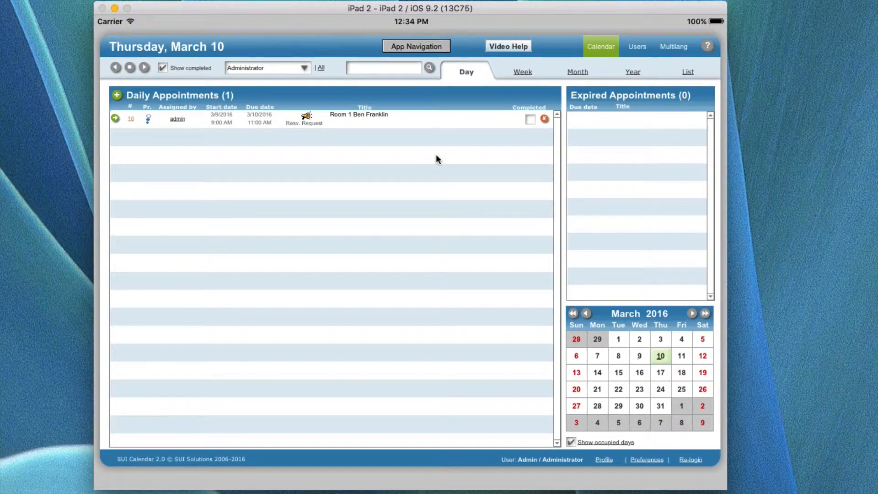
Review the app navigation list and the choices in the calendar's user filter, ending back on the Day calendar
{"action": "left_click", "coordinate": [416, 47]}
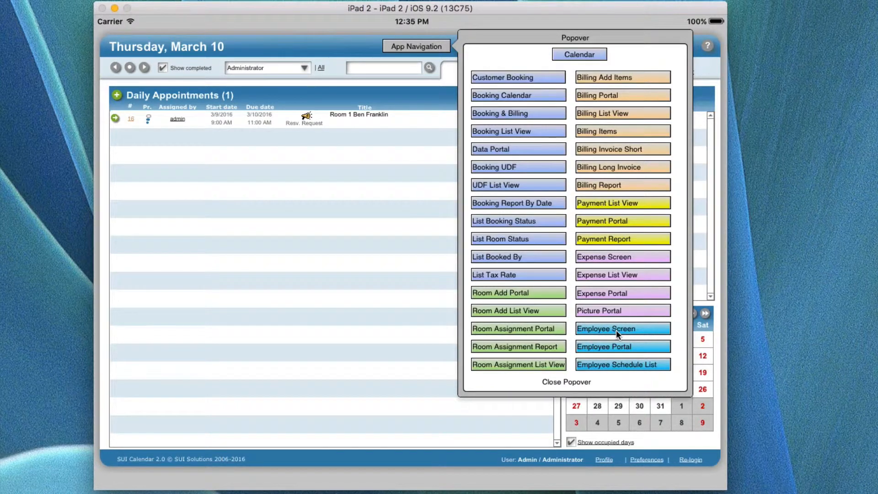
{"action": "left_click", "coordinate": [408, 108]}
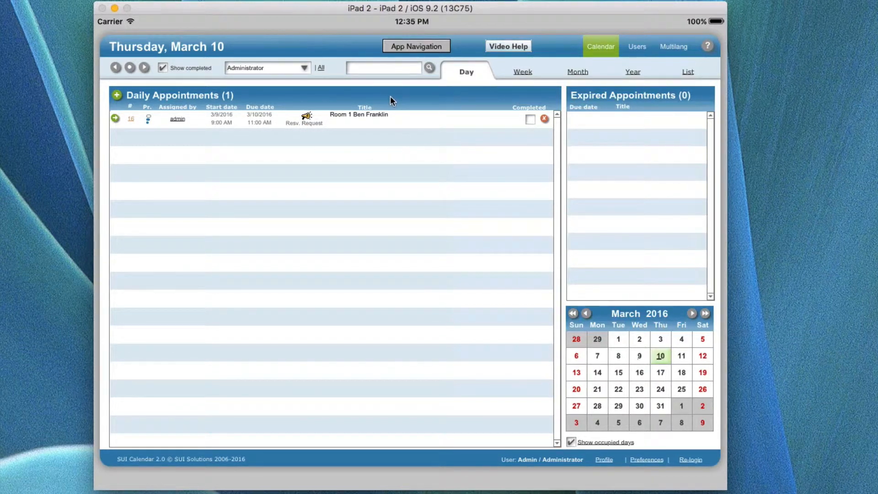
{"action": "left_click", "coordinate": [301, 66]}
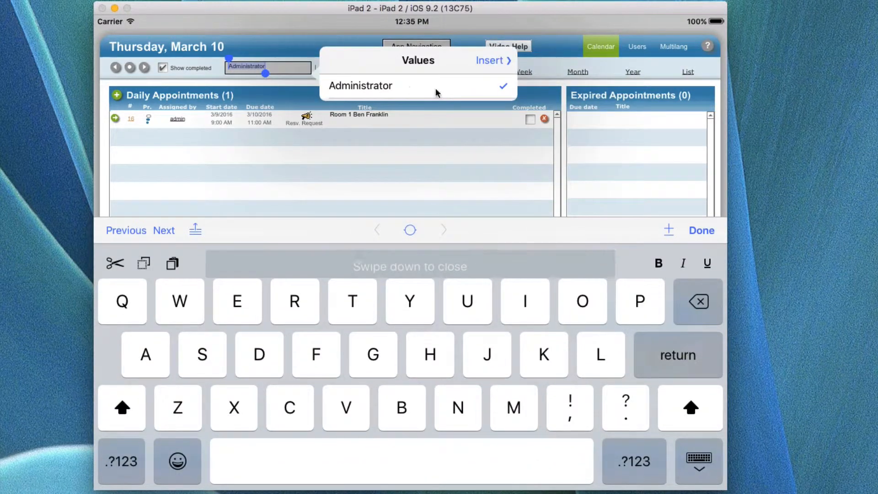
{"action": "left_click", "coordinate": [455, 117]}
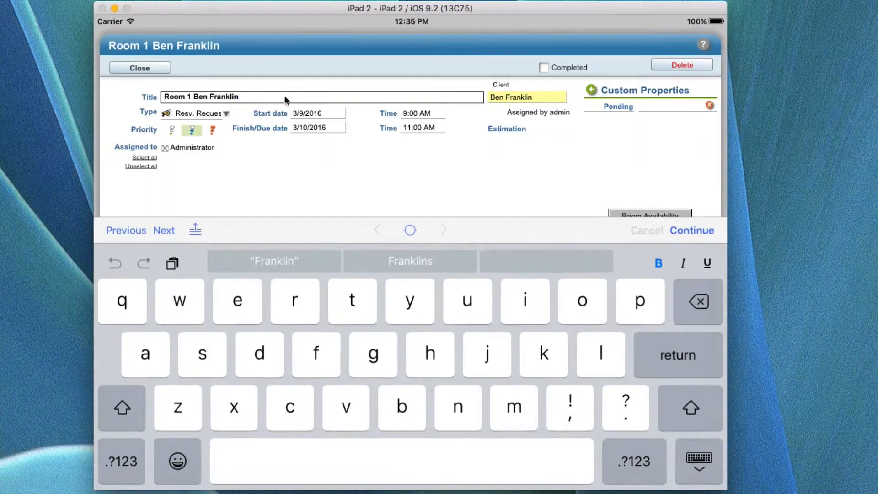
{"action": "left_click", "coordinate": [139, 68]}
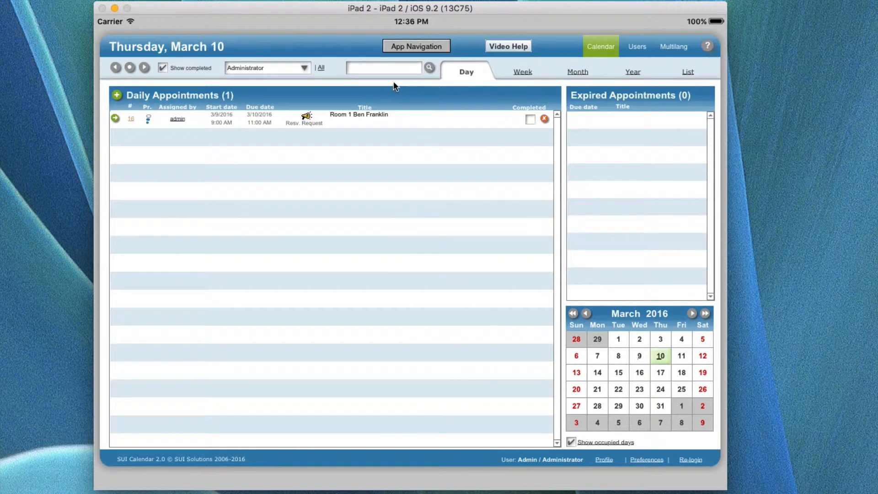
Review the appointments in List view and the Users list, returning to the Day calendar
{"action": "left_click", "coordinate": [364, 69]}
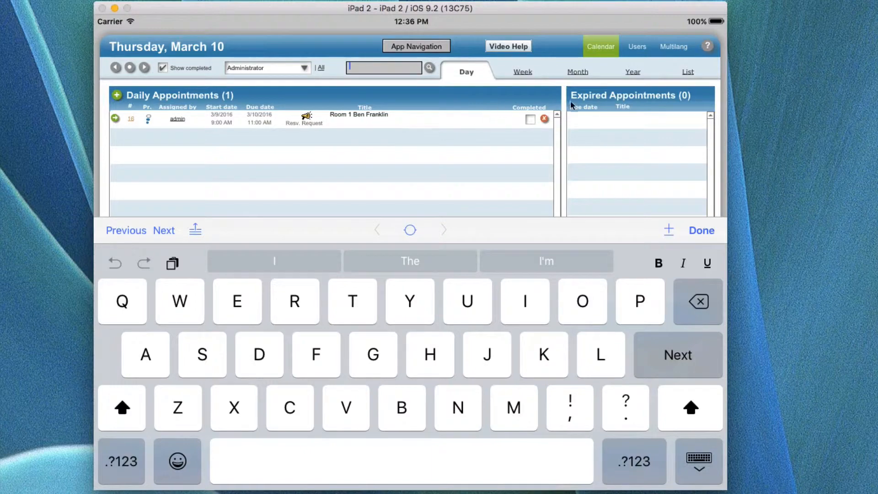
{"action": "left_click", "coordinate": [686, 73]}
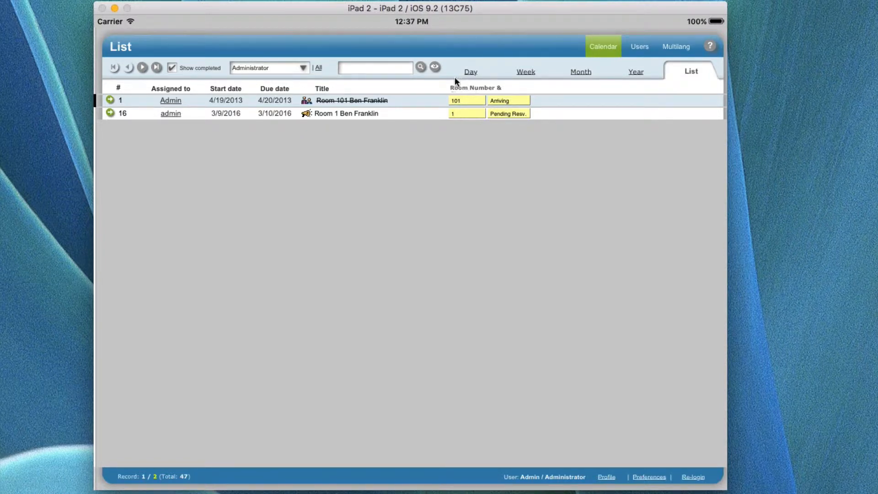
{"action": "left_click", "coordinate": [638, 45]}
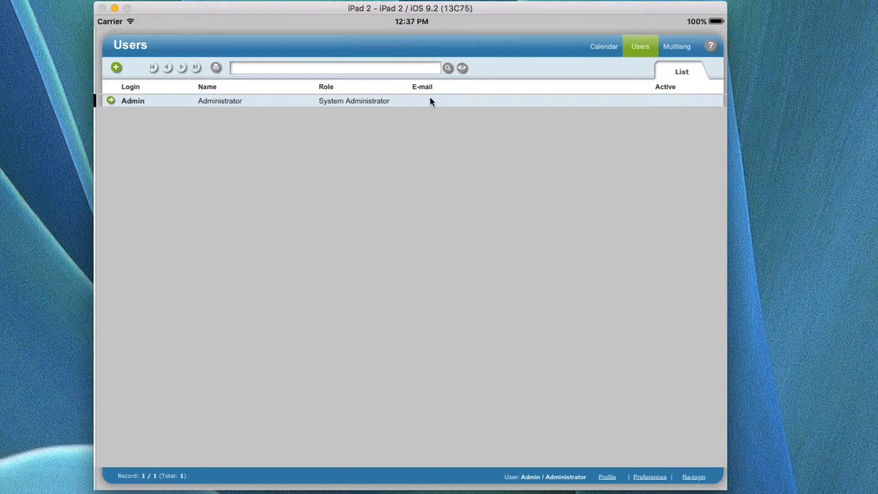
{"action": "left_click", "coordinate": [601, 48]}
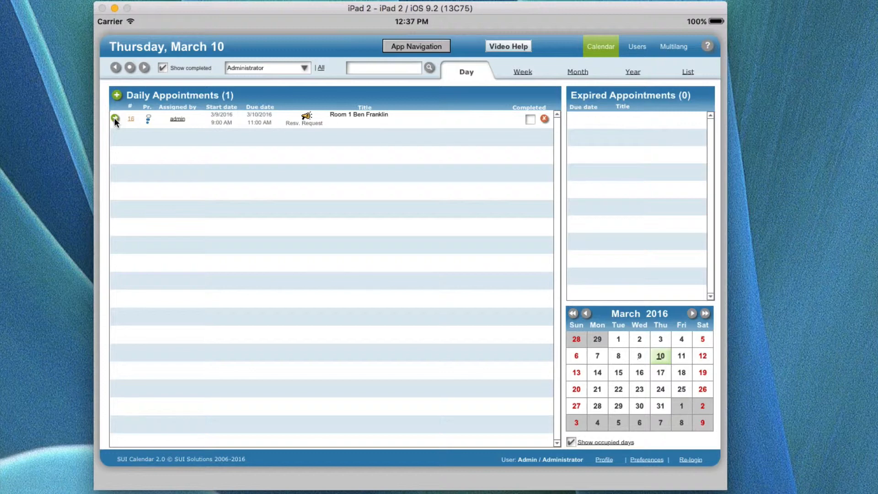
Open the Room 1 reservation request from the daily appointments and go through its date and time fields
{"action": "left_click", "coordinate": [361, 114]}
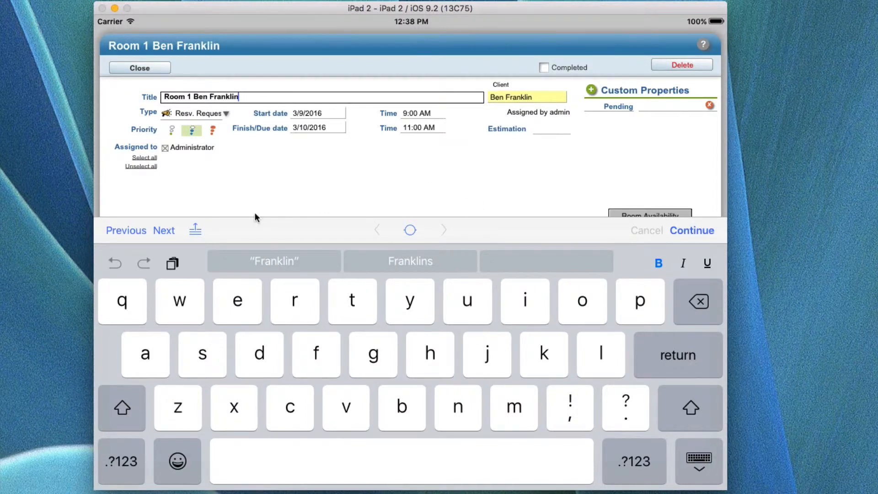
{"action": "left_click", "coordinate": [160, 231]}
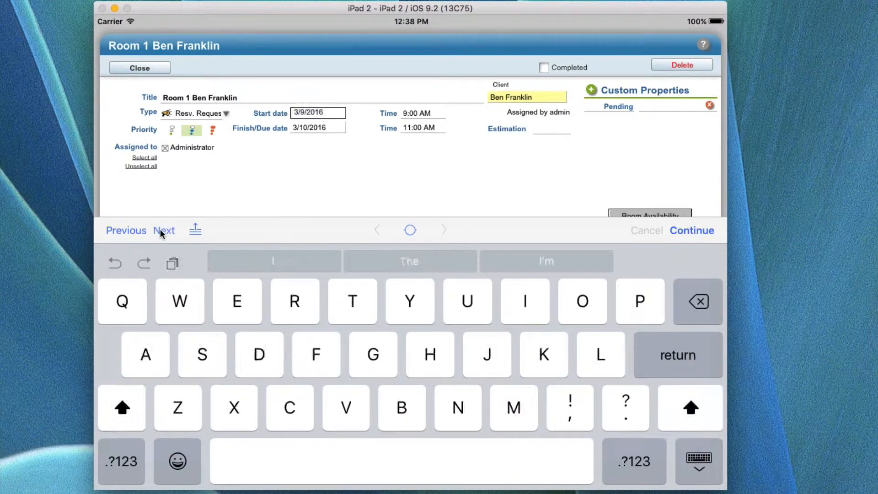
{"action": "left_click", "coordinate": [161, 231]}
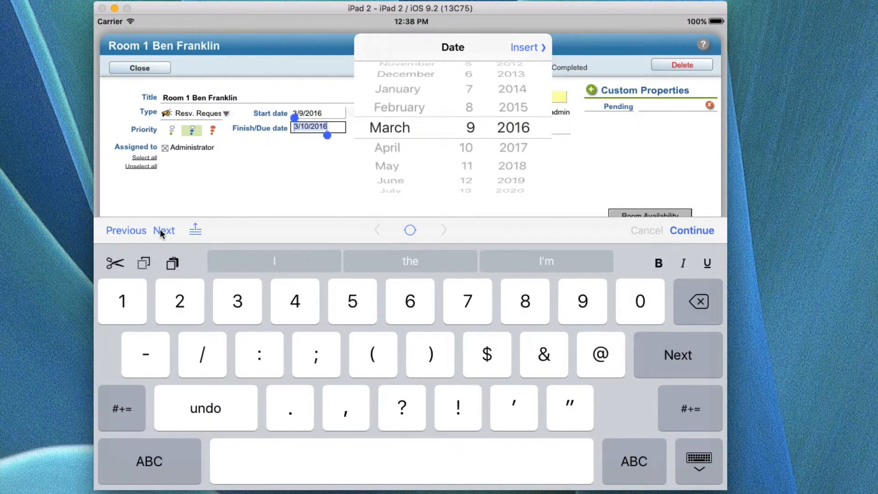
{"action": "left_click", "coordinate": [160, 231]}
{"action": "left_click", "coordinate": [160, 231]}
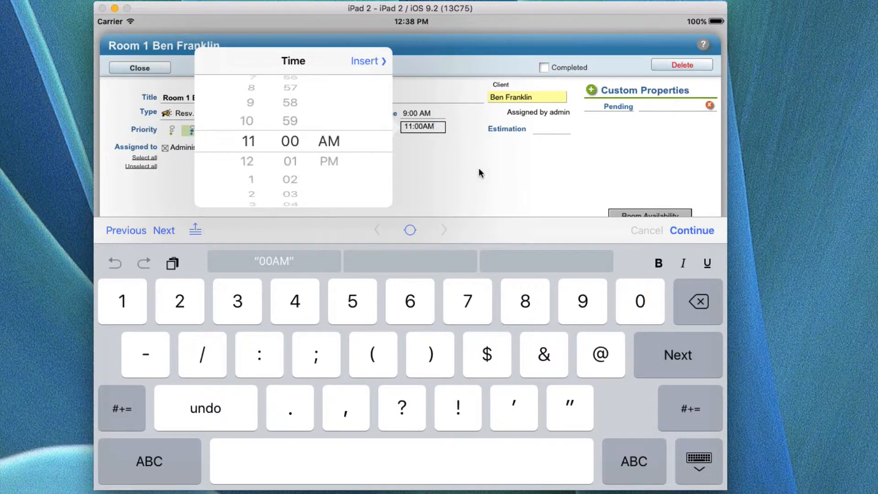
{"action": "left_click", "coordinate": [479, 173]}
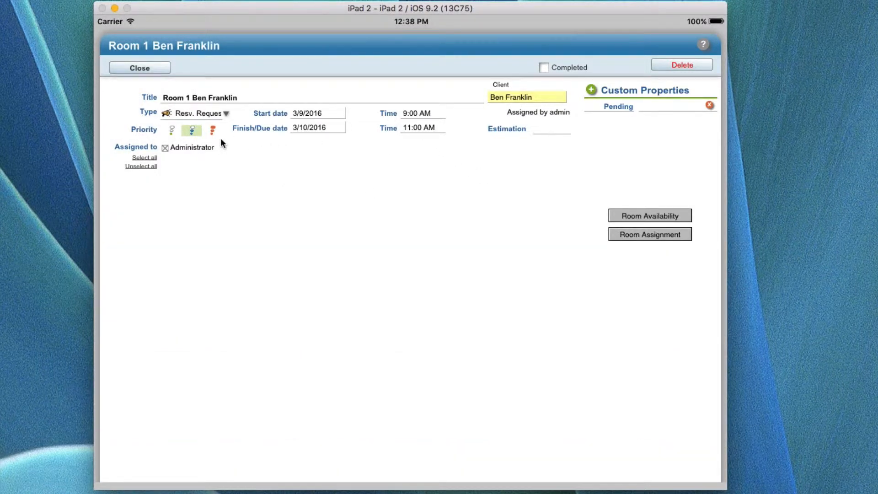
Inspect the start time picker and the available client choices in the Room 1 appointment
{"action": "left_click", "coordinate": [425, 118]}
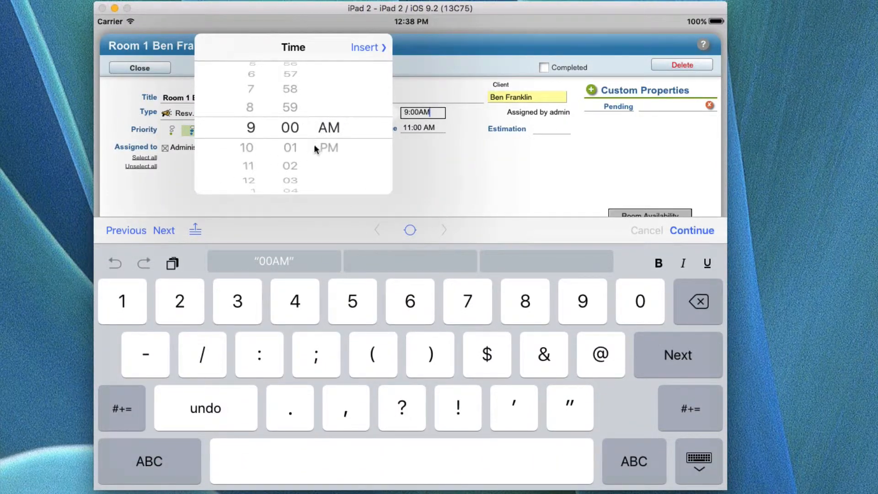
{"action": "left_click", "coordinate": [462, 158]}
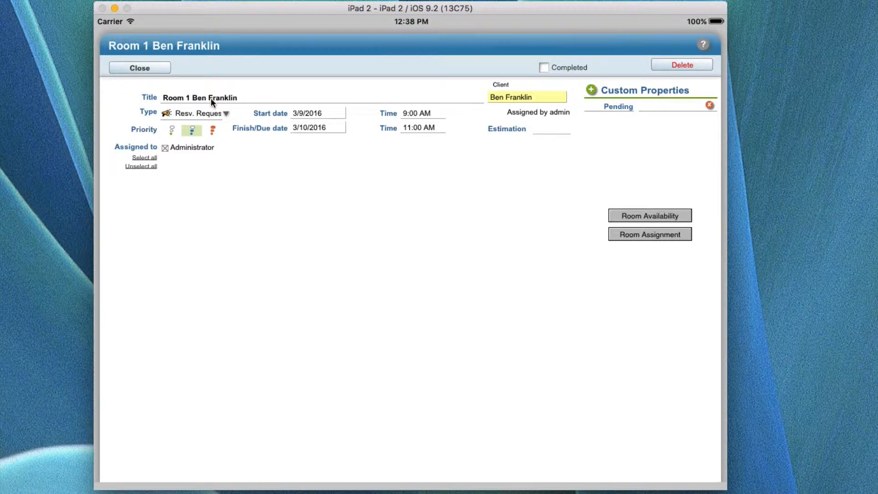
{"action": "left_click", "coordinate": [519, 95]}
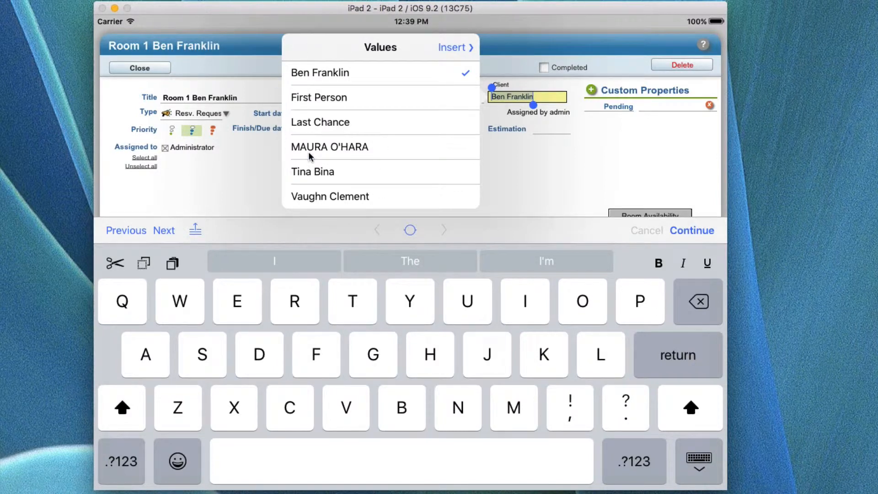
{"action": "left_click", "coordinate": [575, 143]}
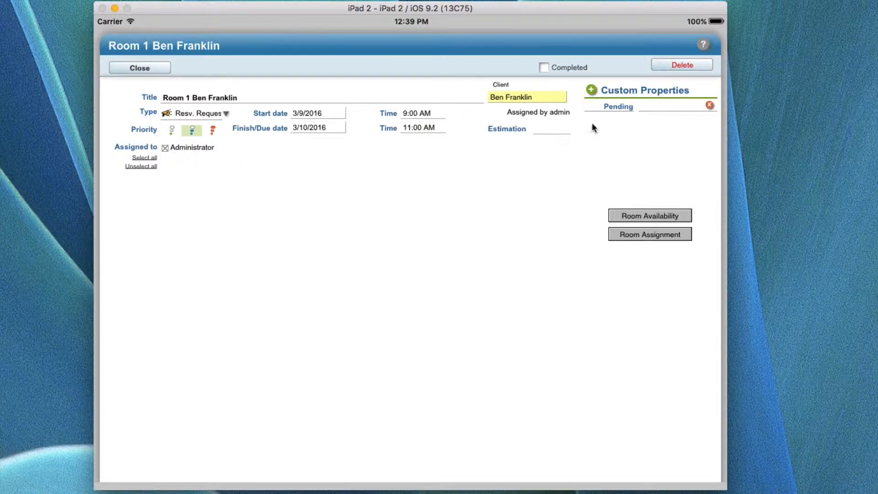
Inspect the status choices and value field of the Pending custom property, and check the record overview
{"action": "double_click", "coordinate": [619, 105]}
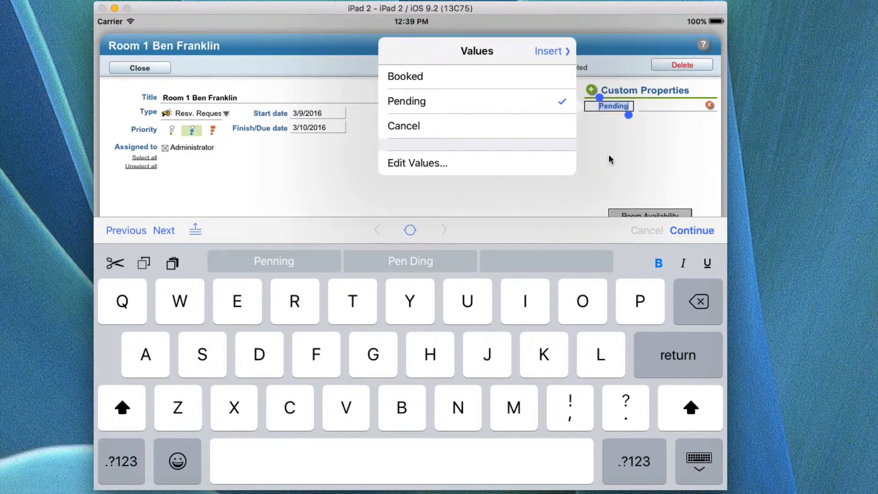
{"action": "left_click", "coordinate": [633, 136]}
{"action": "left_click", "coordinate": [669, 104]}
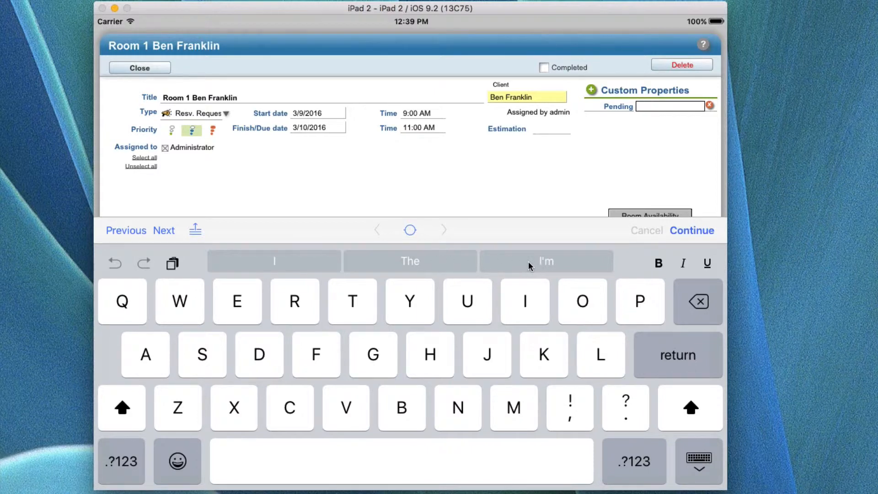
{"action": "left_click", "coordinate": [411, 230]}
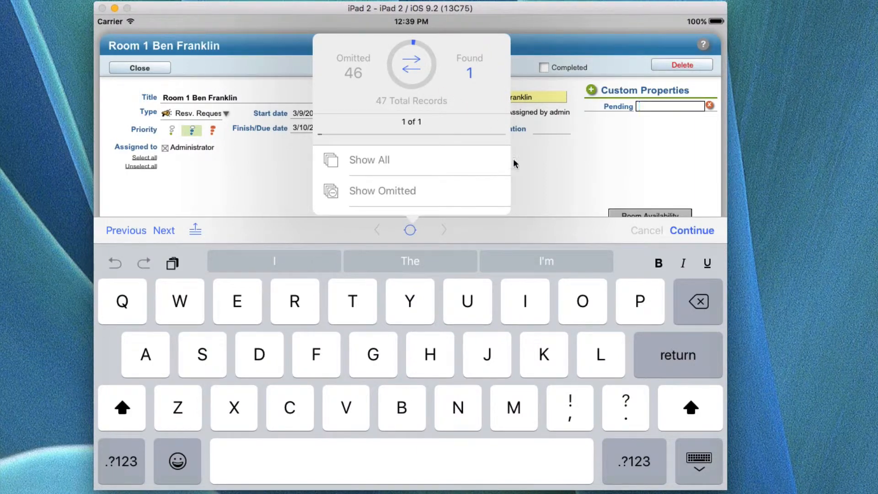
{"action": "left_click", "coordinate": [550, 165]}
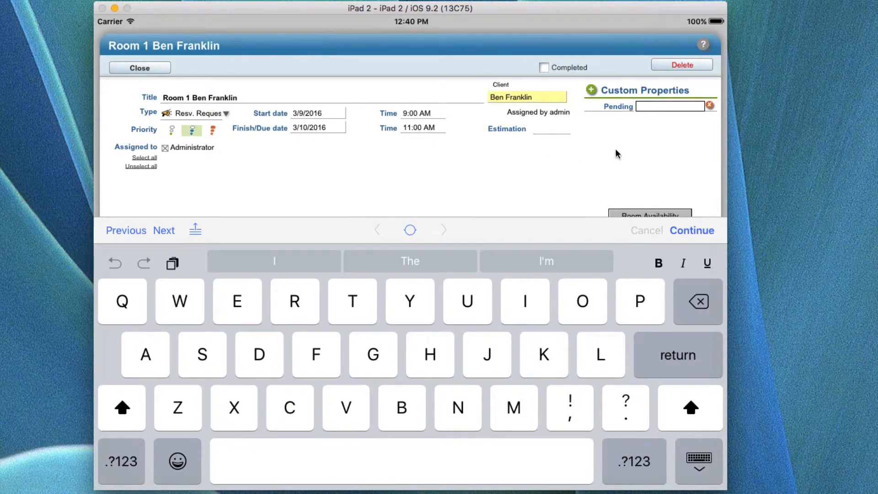
{"action": "left_click", "coordinate": [616, 170]}
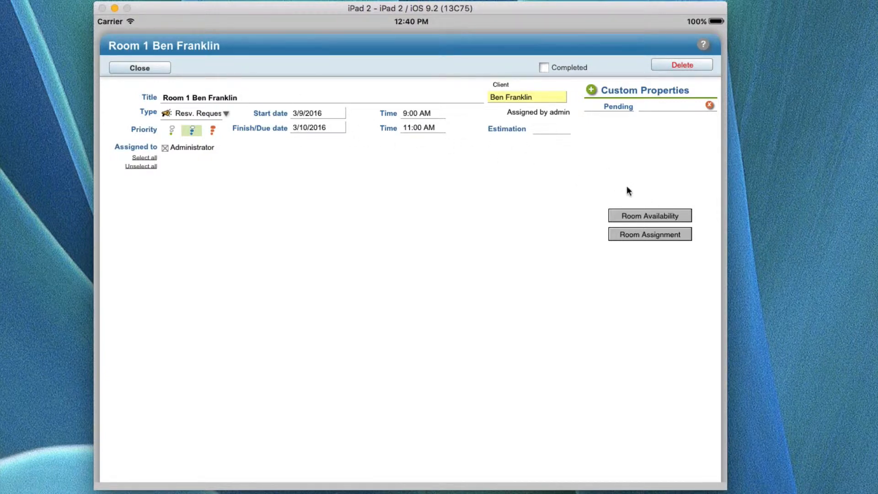
Display the Room Availability list and inspect the status choices and status date of room 1
{"action": "left_click", "coordinate": [645, 216]}
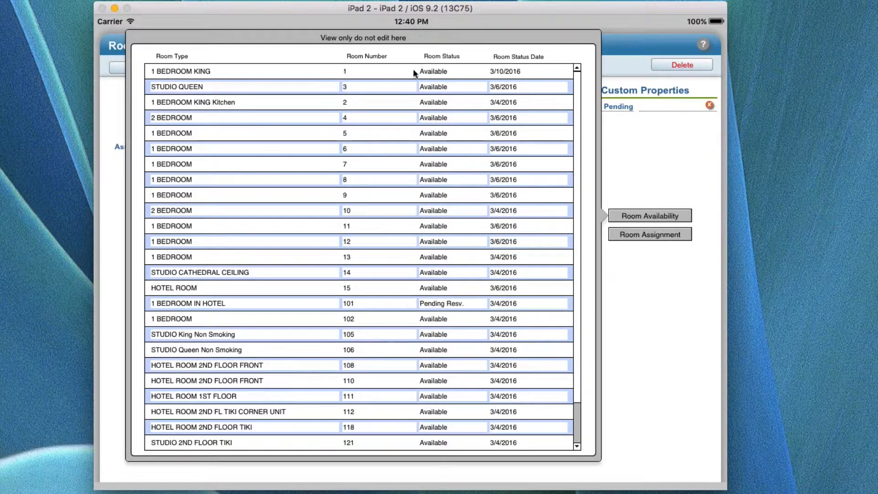
{"action": "left_click", "coordinate": [447, 73]}
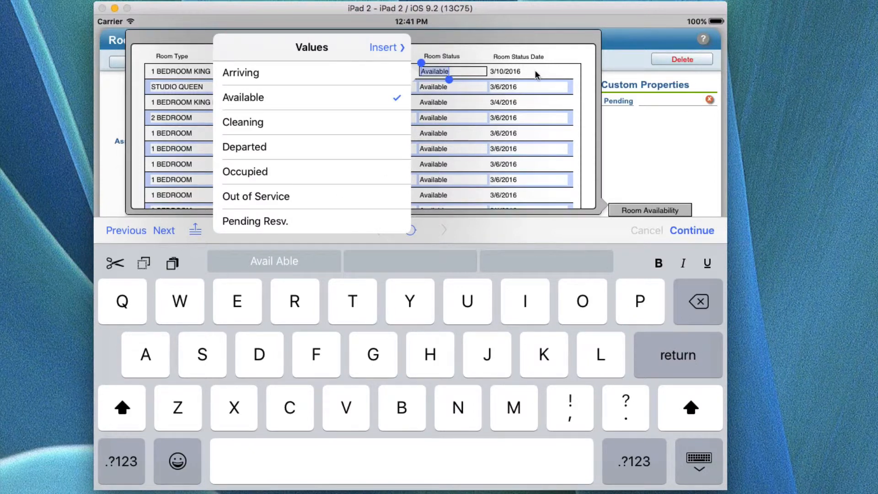
{"action": "left_click", "coordinate": [520, 73]}
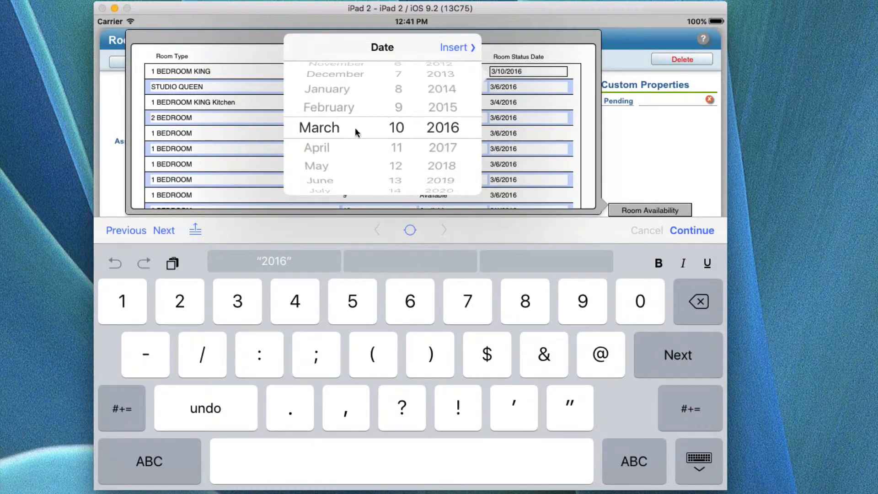
{"action": "left_click", "coordinate": [583, 72]}
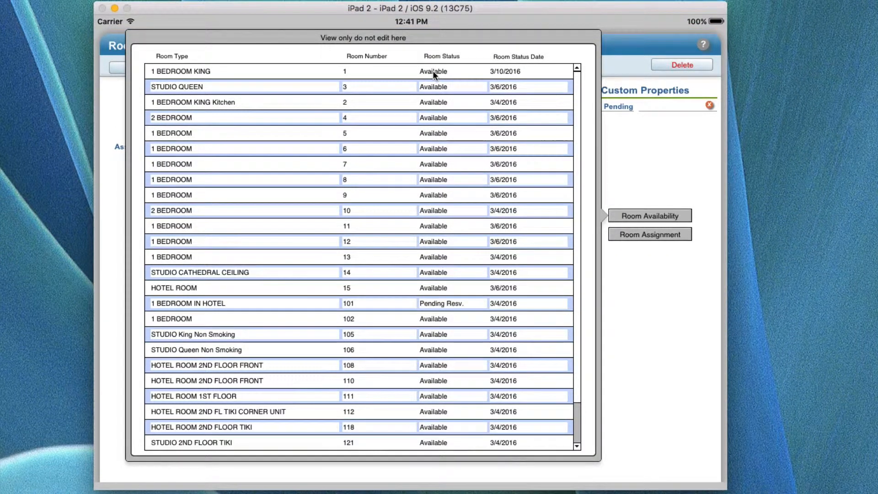
{"action": "double_click", "coordinate": [433, 70]}
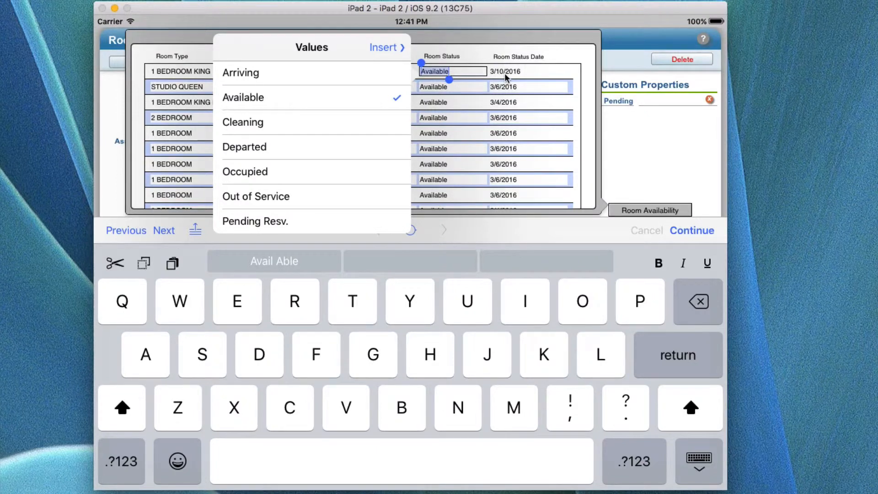
{"action": "left_click", "coordinate": [571, 56]}
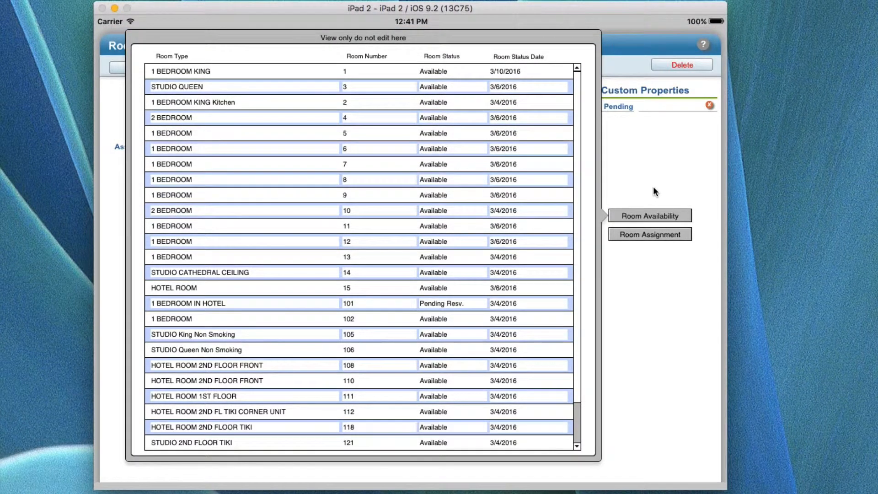
Review the Room Assignment list and the first row's client choices, and return to the Day calendar
{"action": "left_click", "coordinate": [644, 234]}
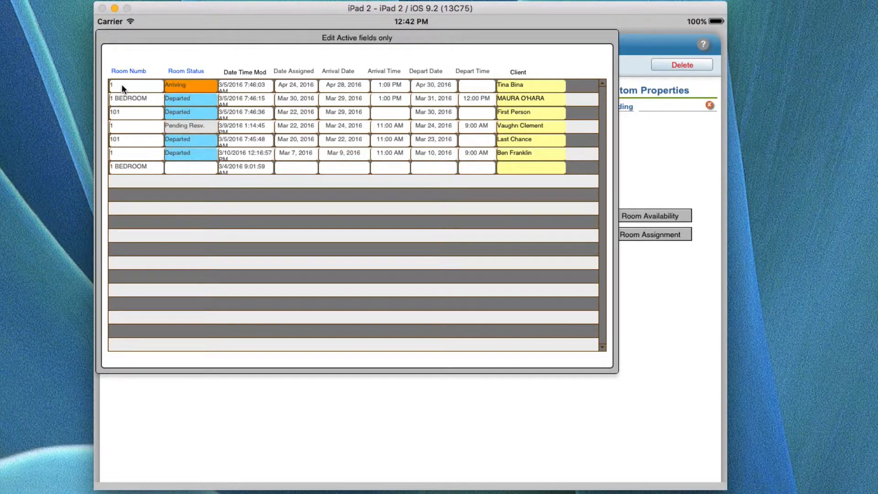
{"action": "left_click", "coordinate": [179, 86]}
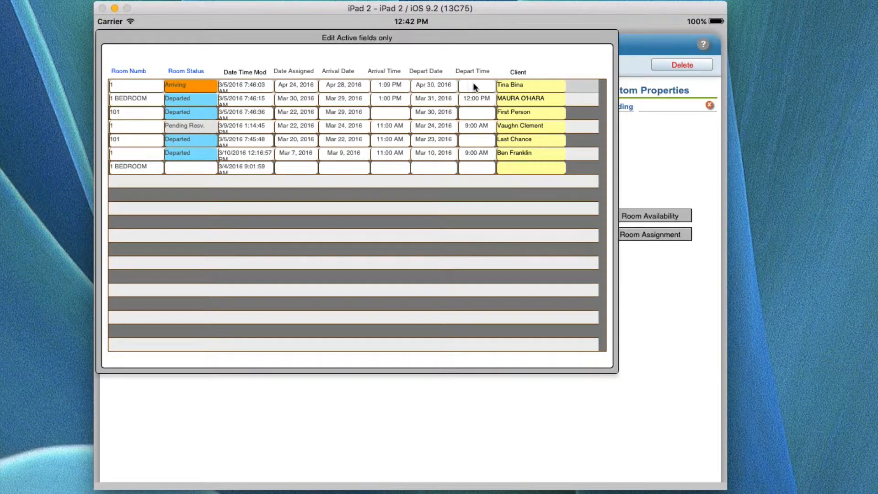
{"action": "left_click", "coordinate": [521, 84]}
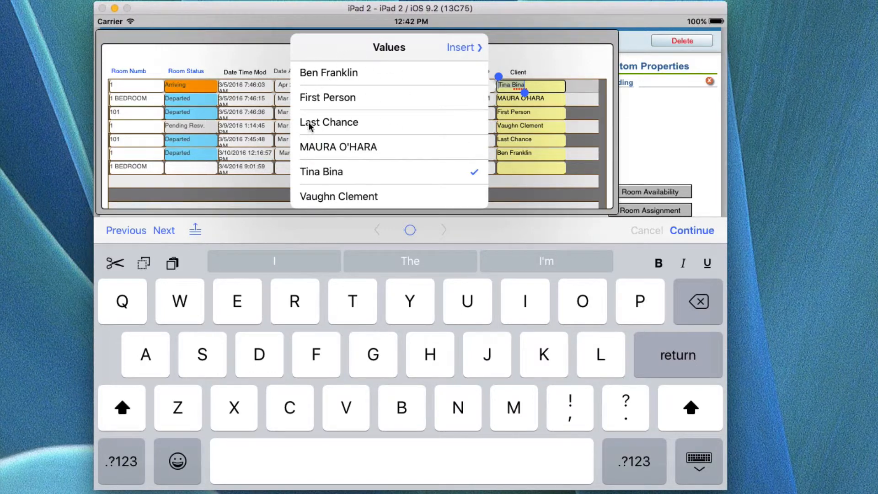
{"action": "left_click", "coordinate": [553, 53]}
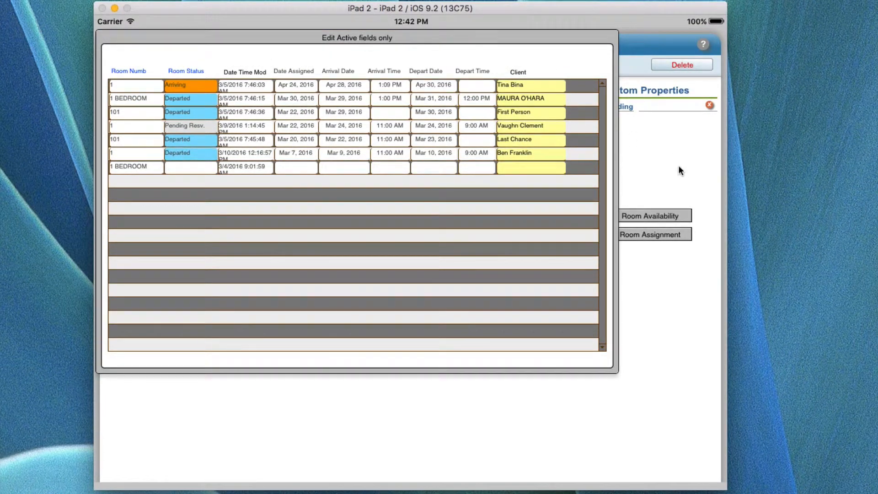
{"action": "left_click", "coordinate": [649, 186]}
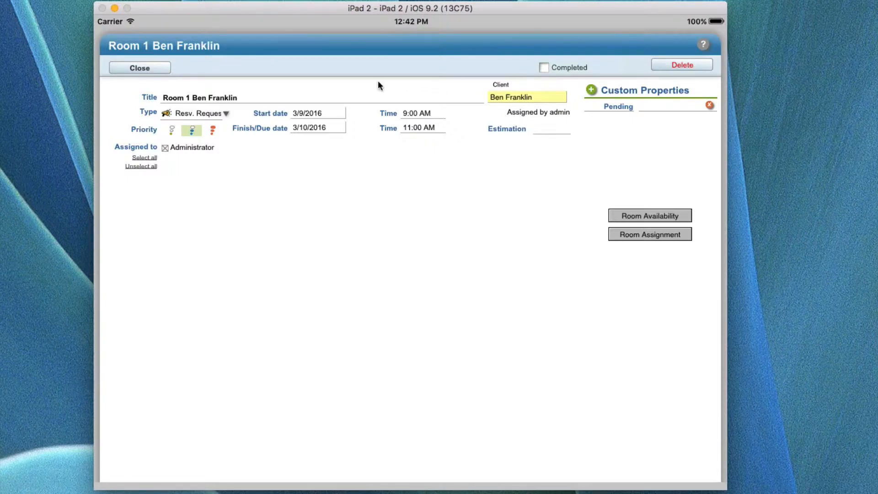
{"action": "left_click", "coordinate": [140, 68]}
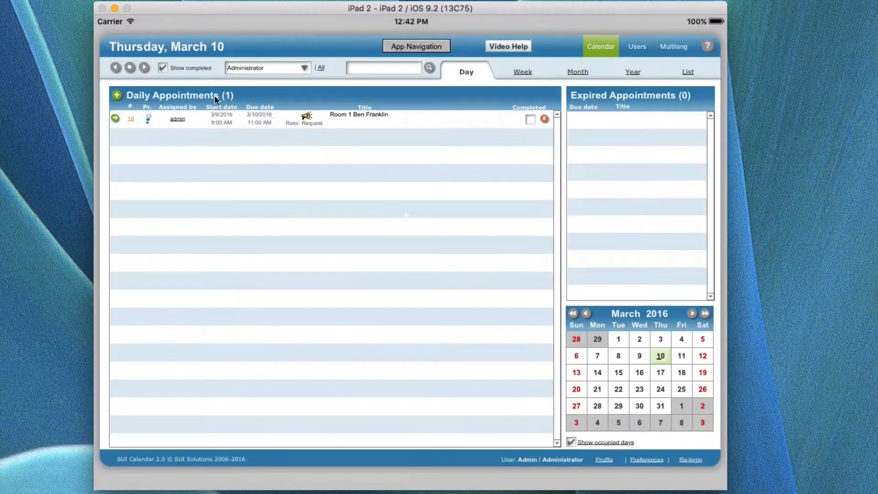
Mark the Room 1 appointment as completed in the daily list, and clear that mark again
{"action": "left_click", "coordinate": [530, 119]}
{"action": "left_click", "coordinate": [527, 119]}
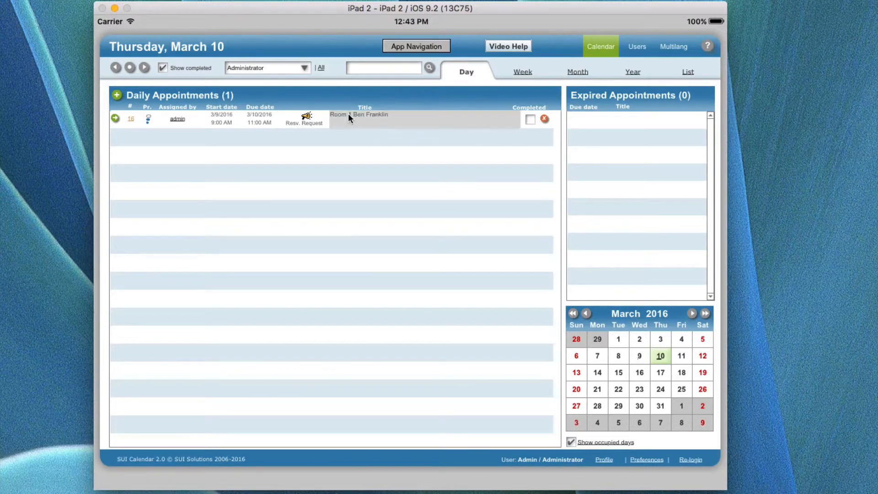
Change the Room 1 appointment's type to Cust. Departed, mark the appointment as completed and close it
{"action": "left_click", "coordinate": [347, 115]}
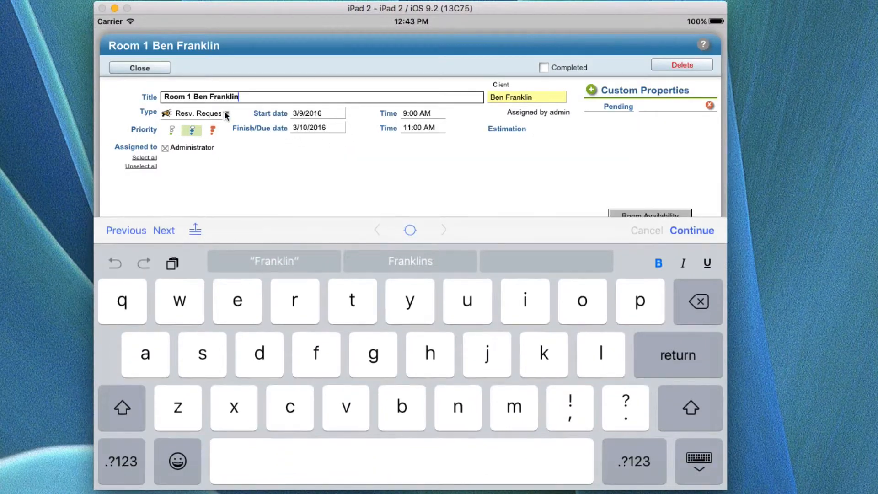
{"action": "left_click", "coordinate": [226, 113]}
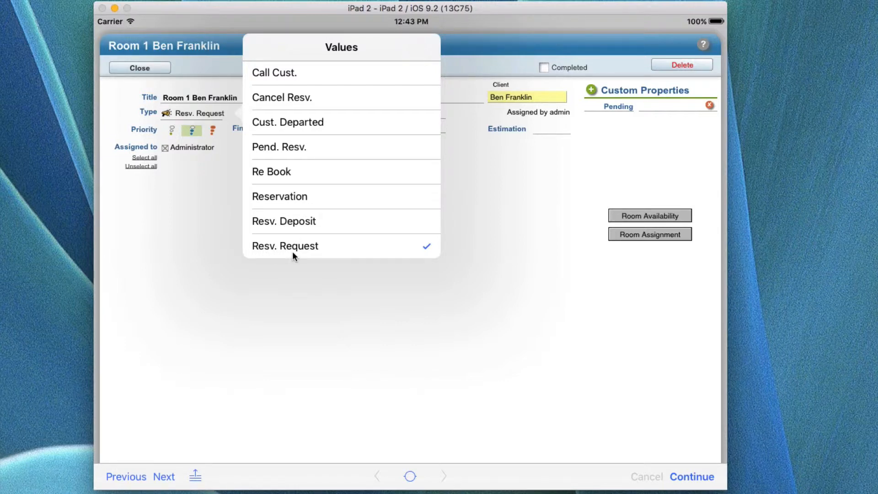
{"action": "left_click", "coordinate": [284, 271]}
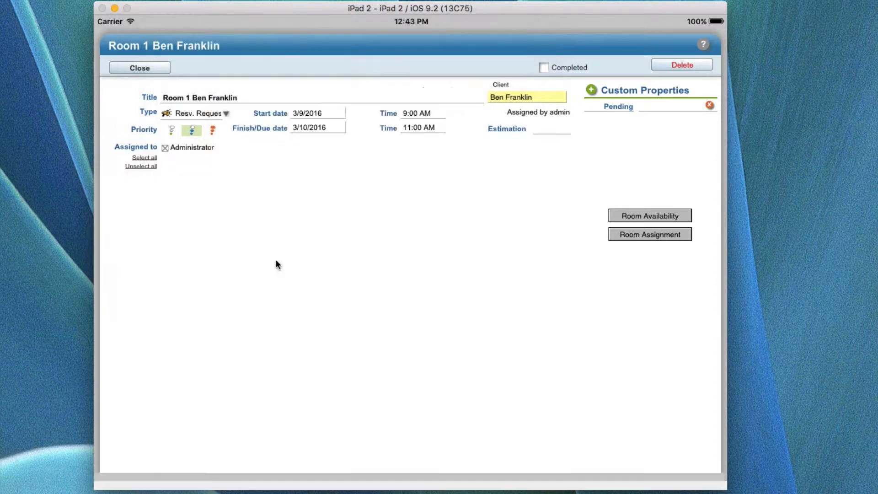
{"action": "left_click", "coordinate": [225, 114]}
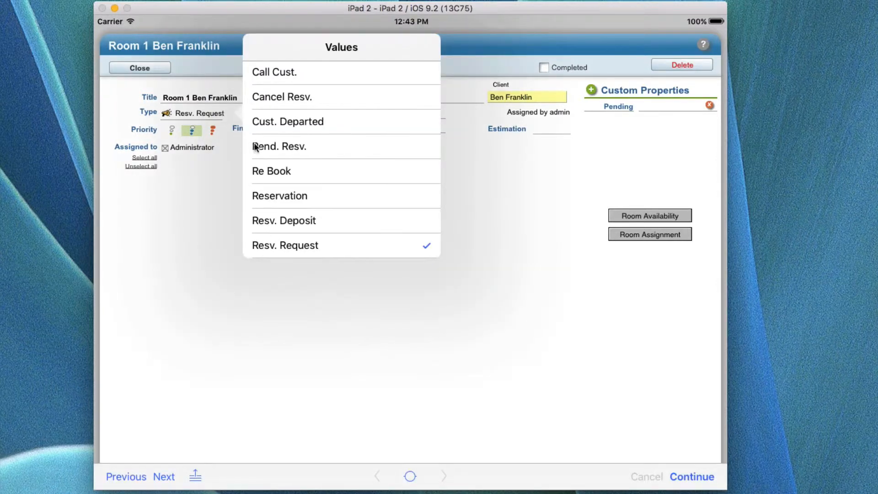
{"action": "left_click", "coordinate": [286, 122]}
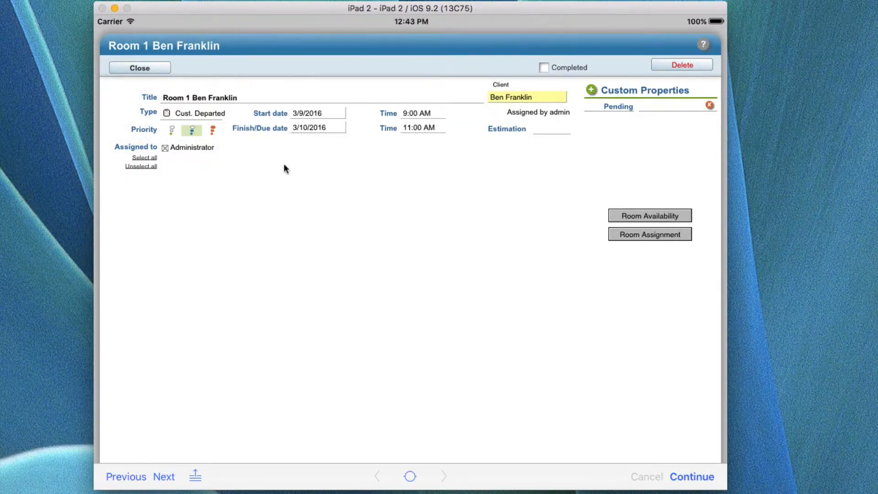
{"action": "left_click", "coordinate": [135, 192]}
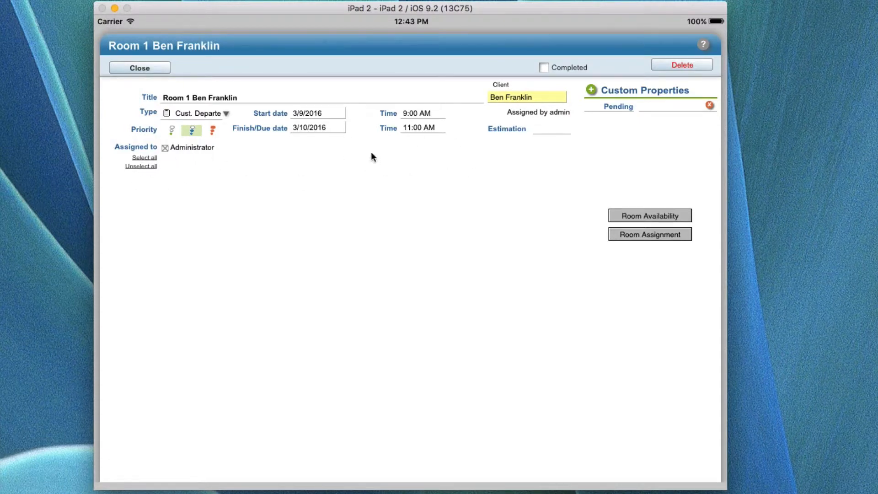
{"action": "left_click", "coordinate": [544, 68]}
{"action": "left_click", "coordinate": [133, 68]}
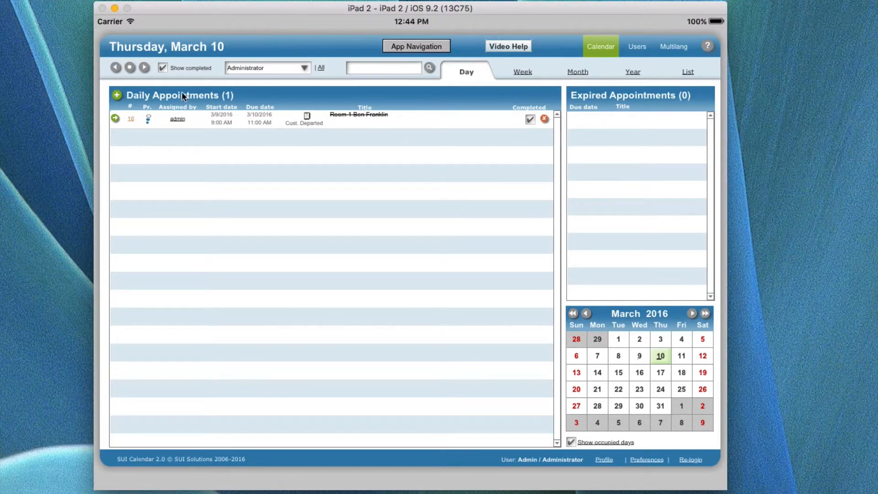
Browse to March 11 and back in the Day calendar, and open Monday, March 7 from the Week calendar
{"action": "left_click", "coordinate": [145, 68]}
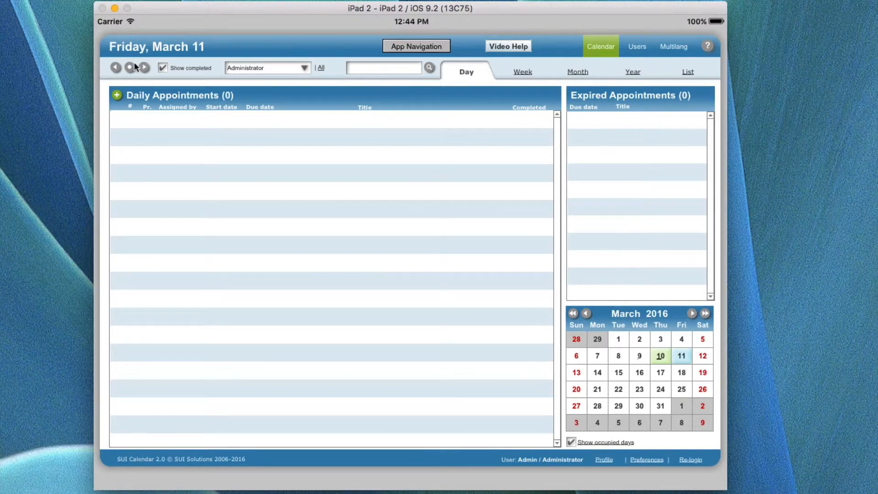
{"action": "left_click", "coordinate": [115, 67]}
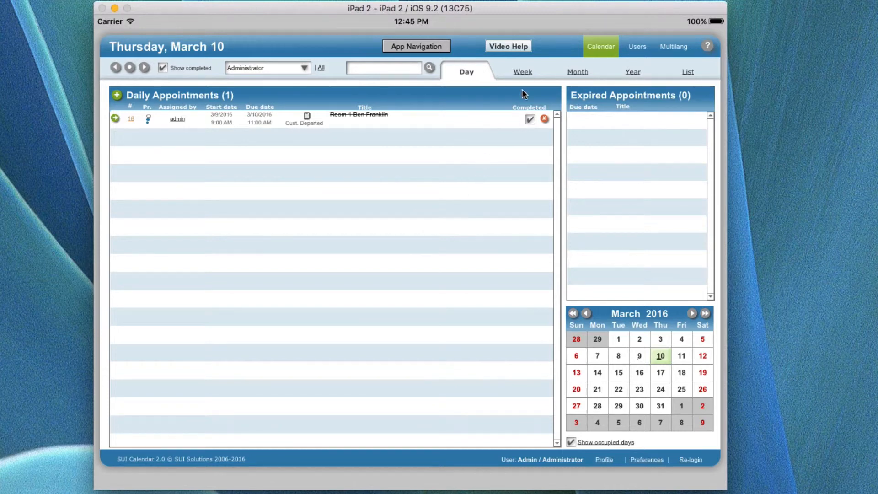
{"action": "left_click", "coordinate": [521, 69]}
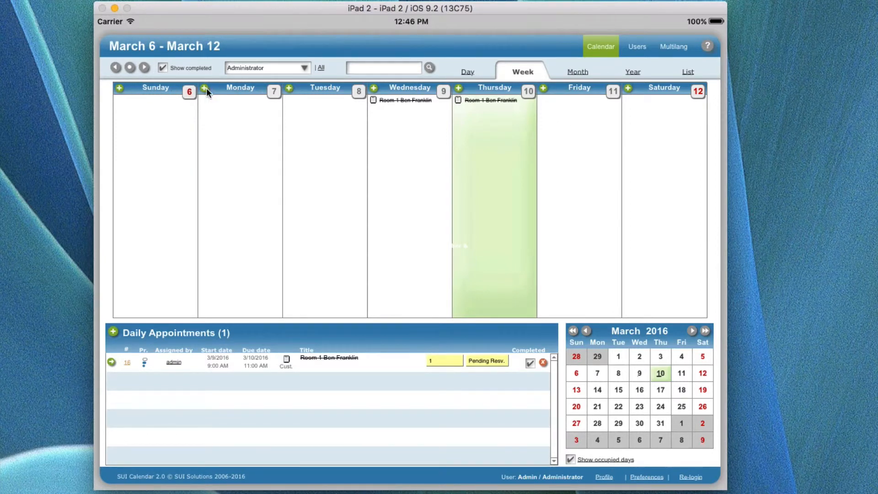
{"action": "left_click", "coordinate": [273, 91]}
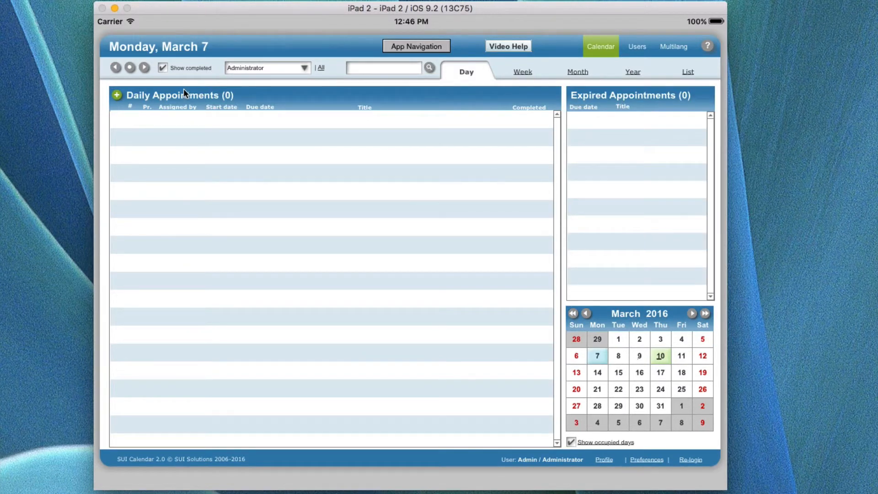
Review the Room 1 appointment of March 10 in the Month calendar, including its details, and in the Year calendar
{"action": "left_click", "coordinate": [578, 73]}
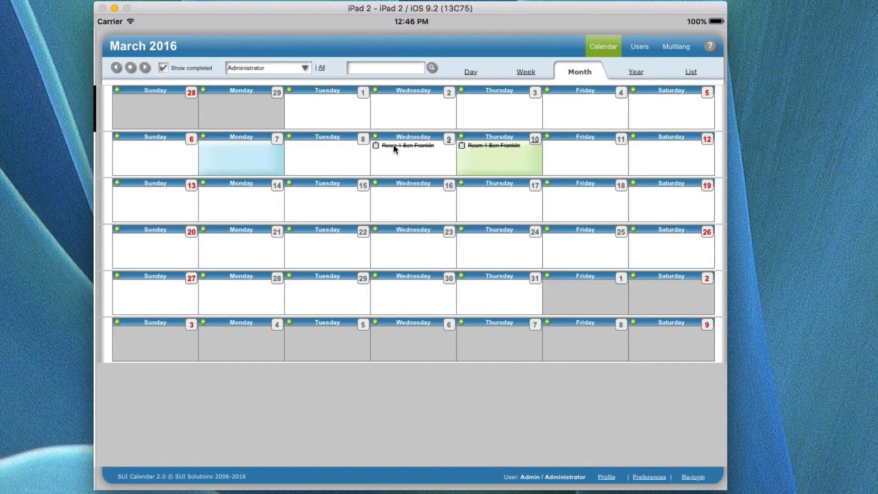
{"action": "left_click", "coordinate": [490, 144]}
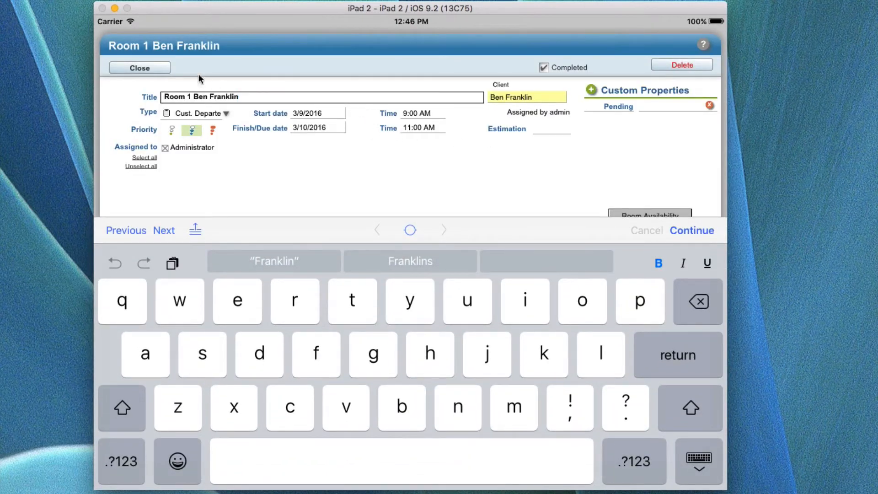
{"action": "left_click", "coordinate": [151, 68]}
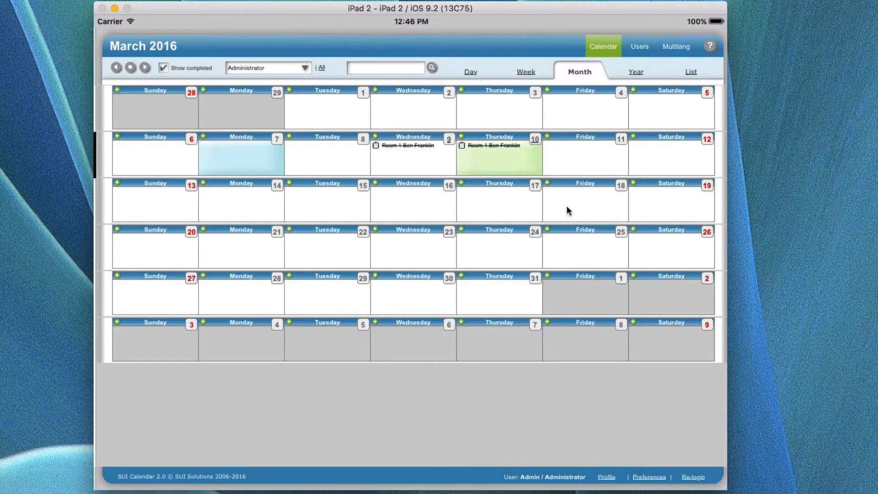
{"action": "left_click", "coordinate": [636, 73]}
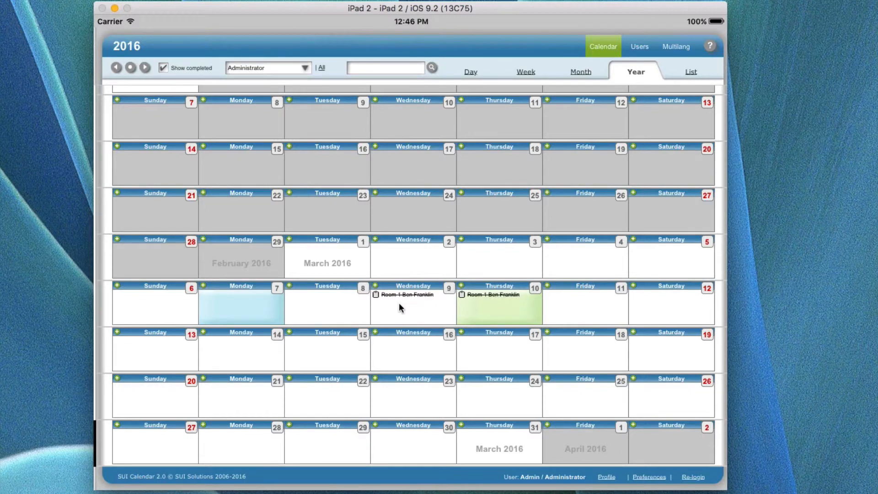
Set the room status of the Room 101 appointment to Departed in the appointment List view
{"action": "left_click", "coordinate": [690, 73]}
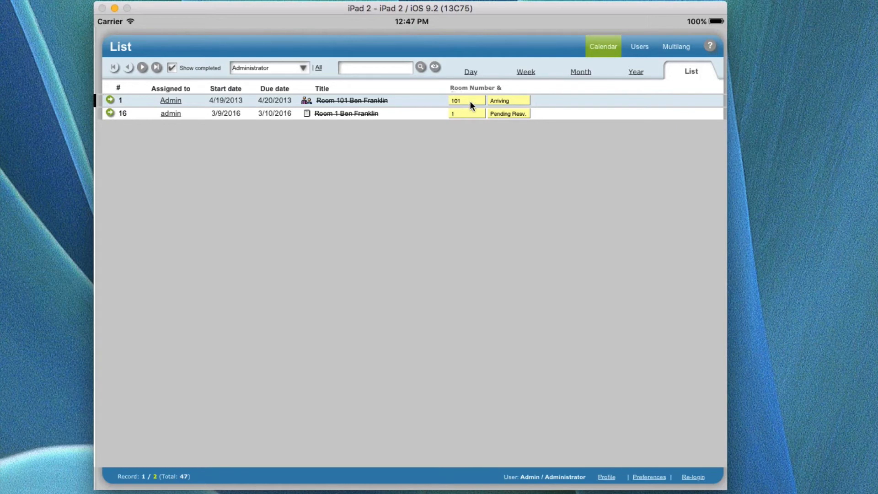
{"action": "left_click", "coordinate": [508, 101]}
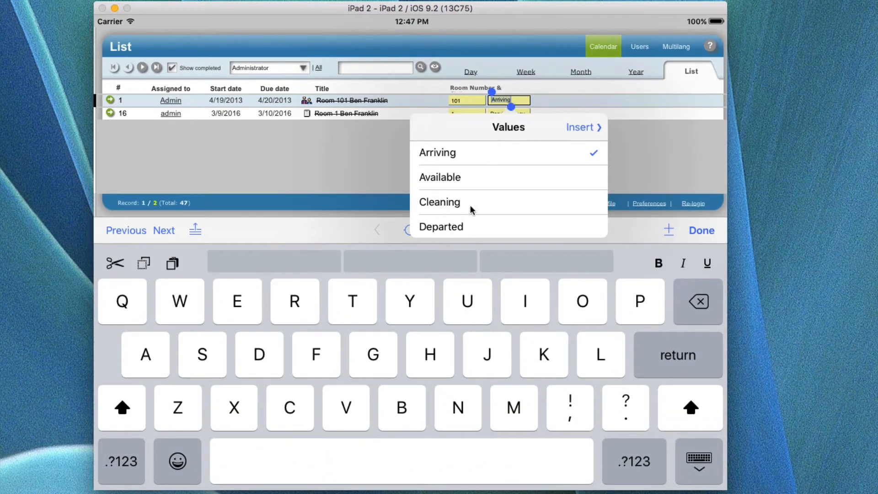
{"action": "left_click", "coordinate": [467, 226]}
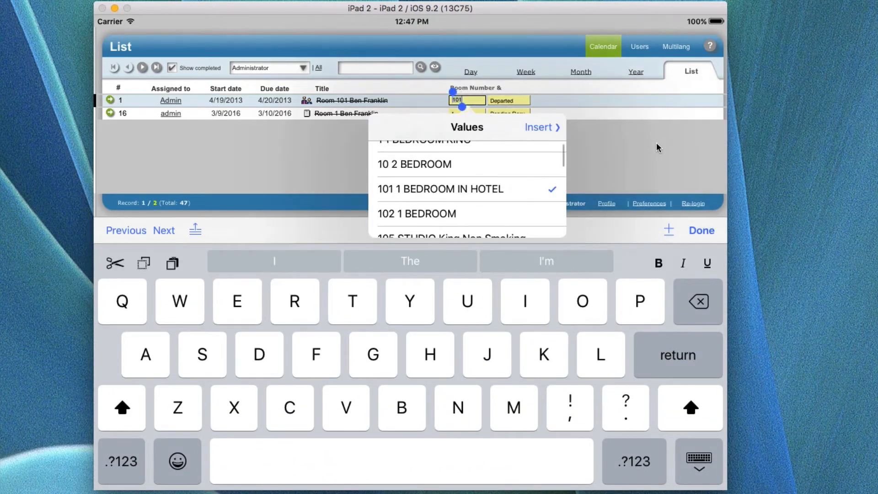
{"action": "left_click", "coordinate": [656, 143]}
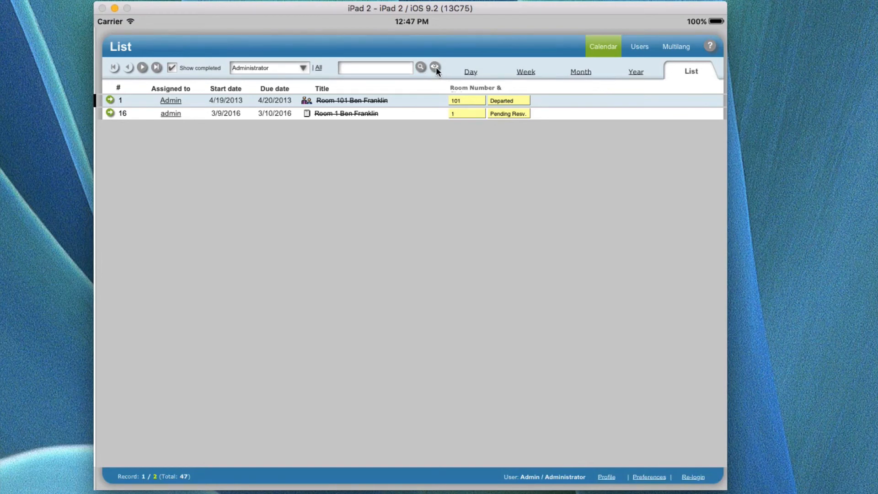
Return to the Day calendar and display the app navigation choices
{"action": "left_click", "coordinate": [470, 72]}
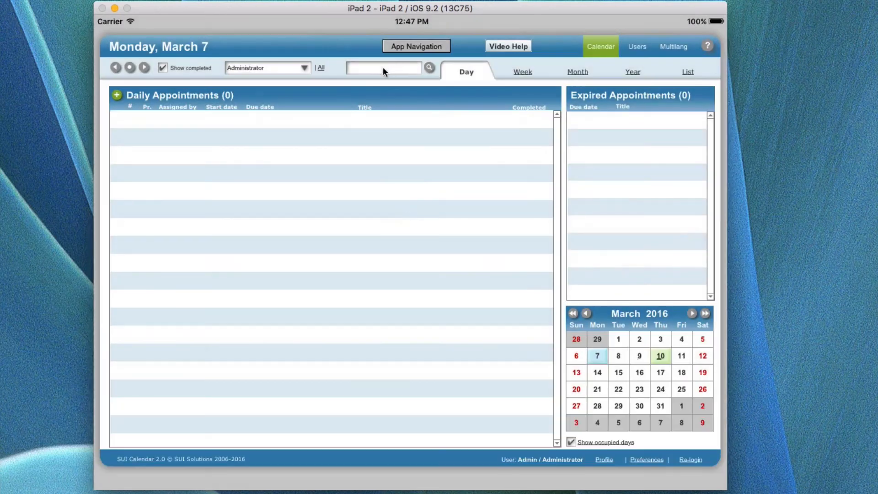
{"action": "left_click", "coordinate": [418, 47]}
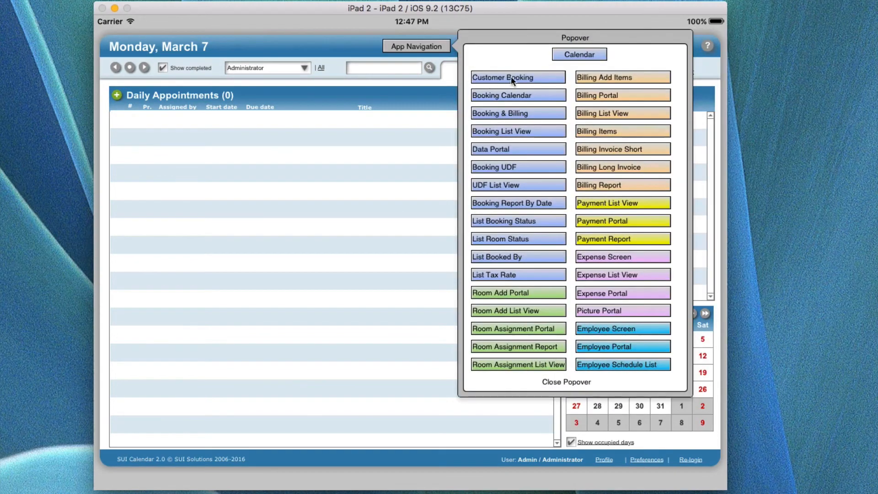